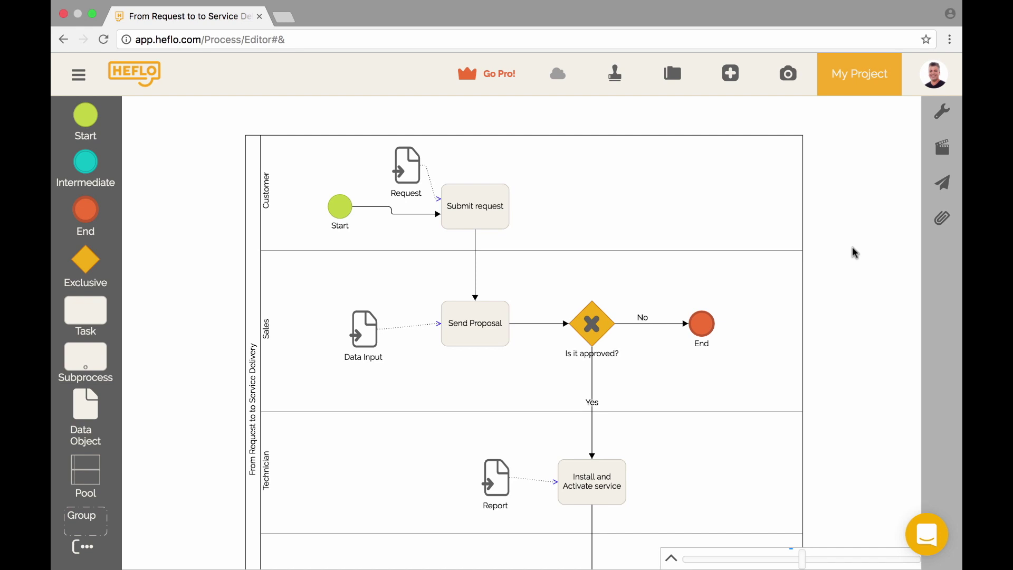
# Review the Submit request task's documentation: 'The customer registers the service request.'.
pyautogui.click(503, 215)
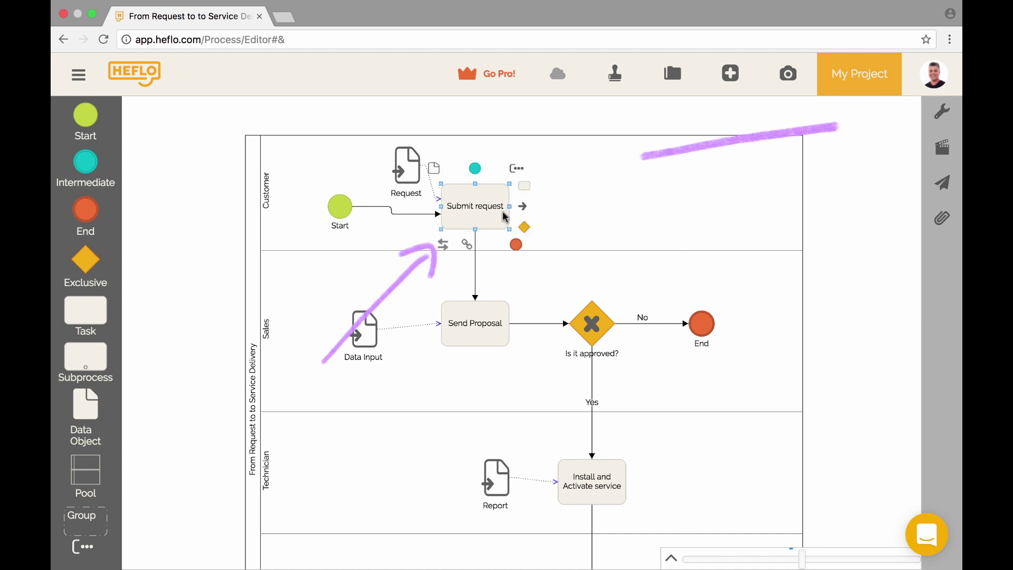
pyautogui.click(956, 115)
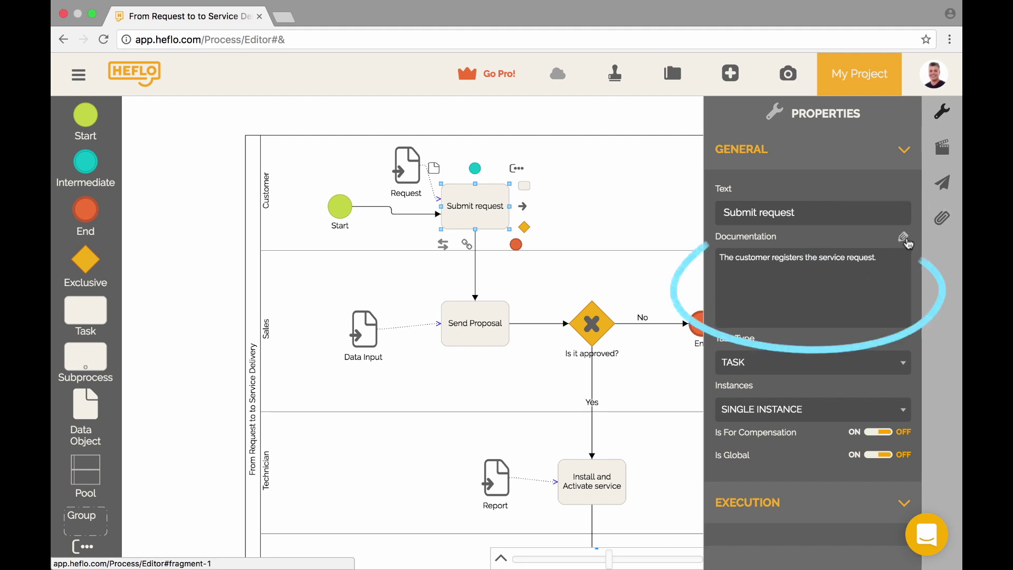
pyautogui.click(847, 296)
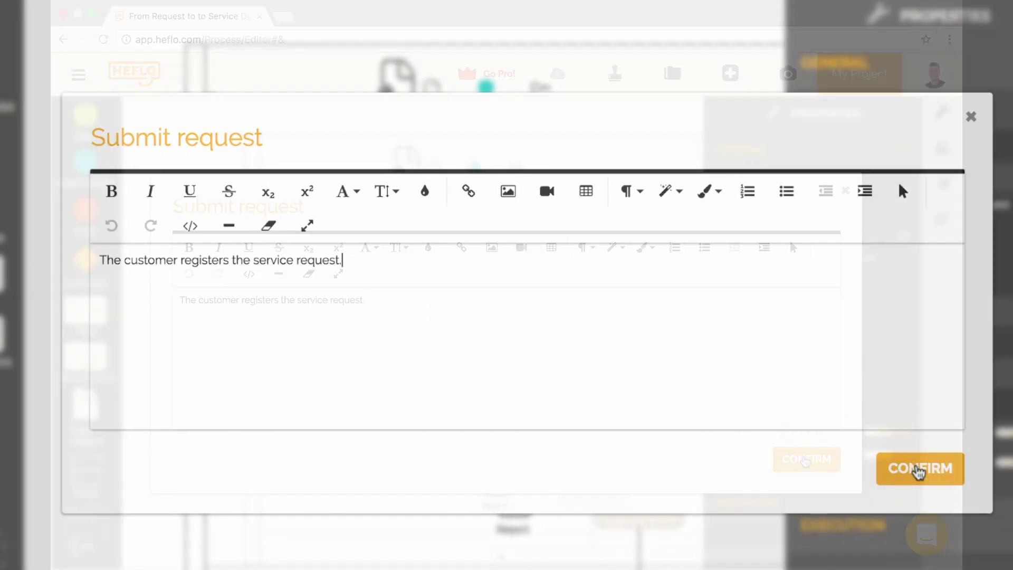
pyautogui.click(805, 460)
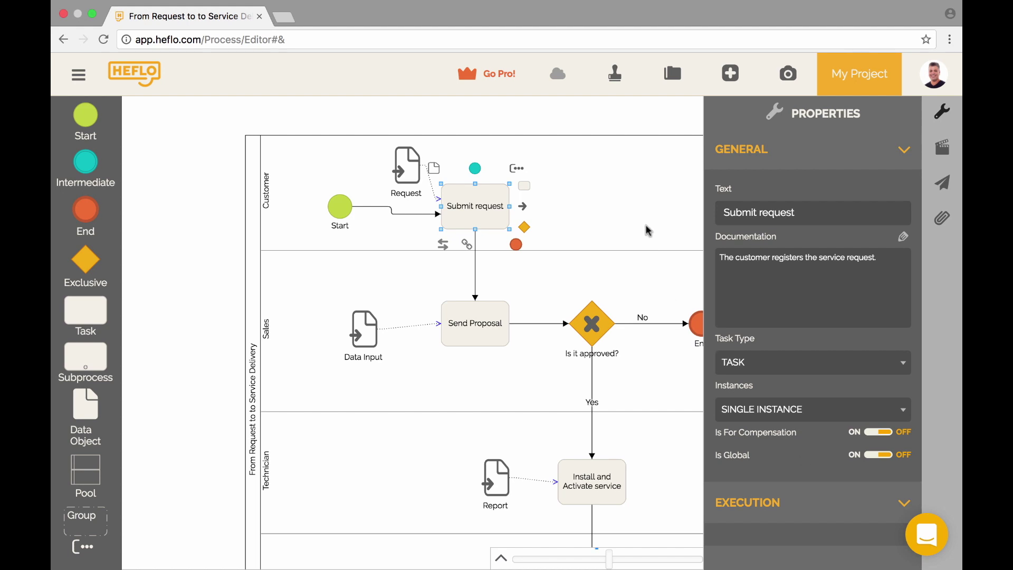
# Inspect the Customer lane and the Submit request and Send Proposal tasks, then clear the selection.
pyautogui.click(571, 186)
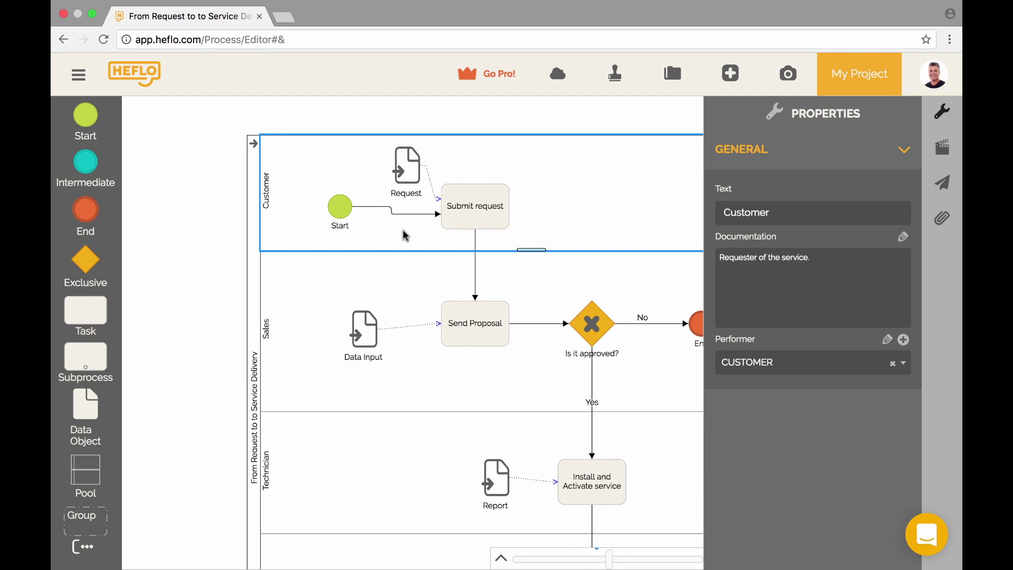
pyautogui.click(222, 350)
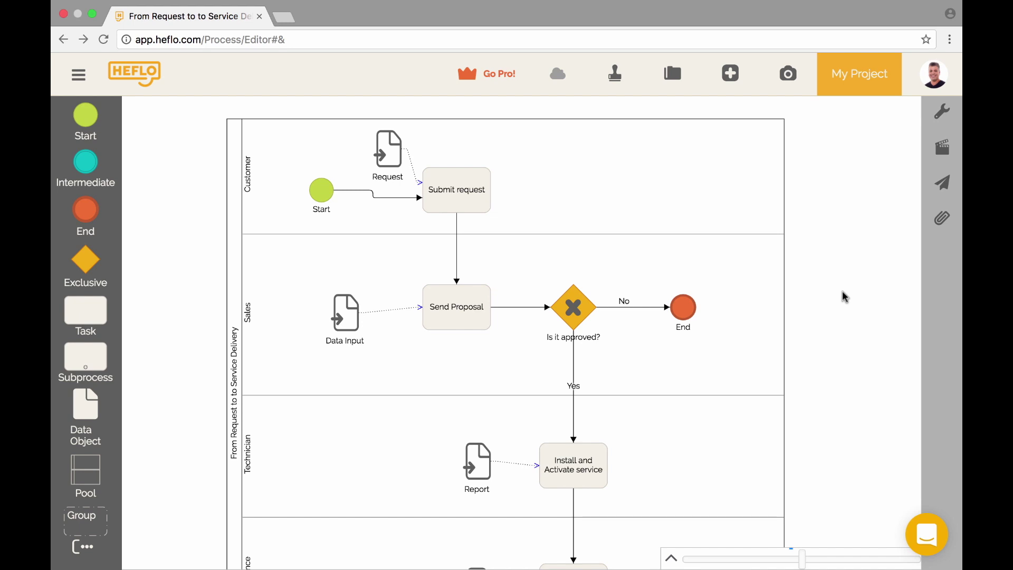
pyautogui.click(465, 191)
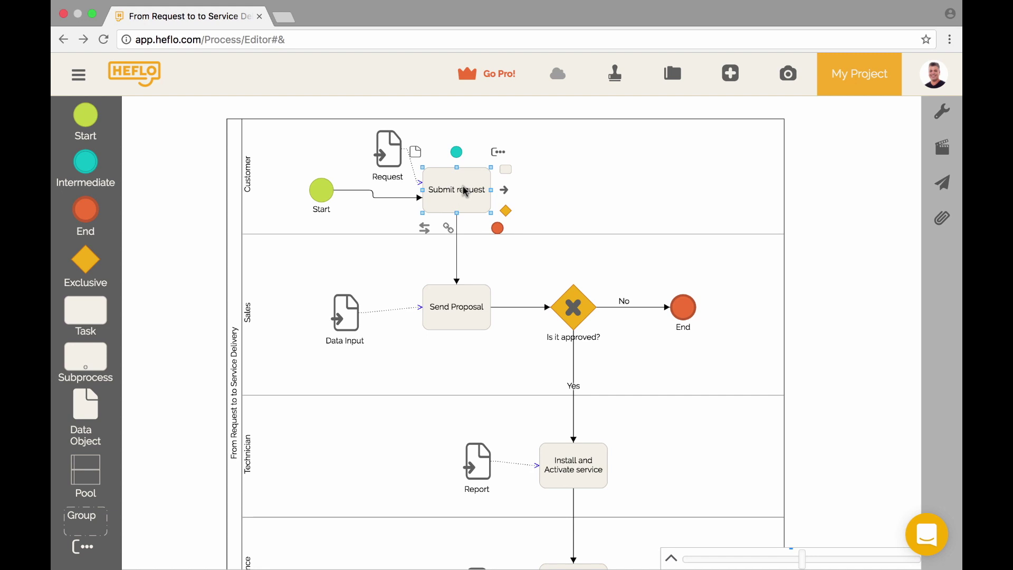
pyautogui.click(460, 309)
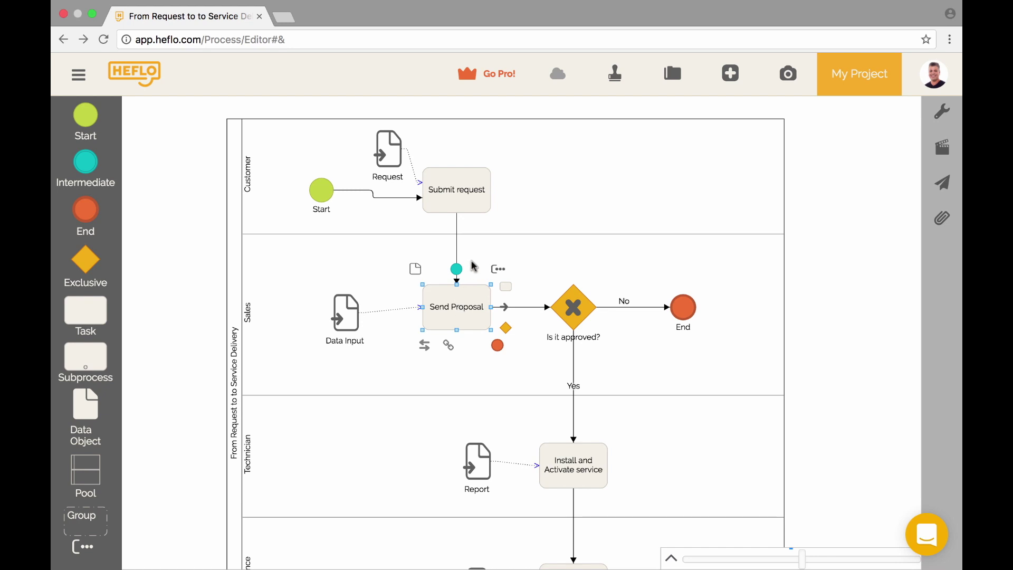
pyautogui.click(457, 211)
pyautogui.click(459, 319)
pyautogui.click(820, 297)
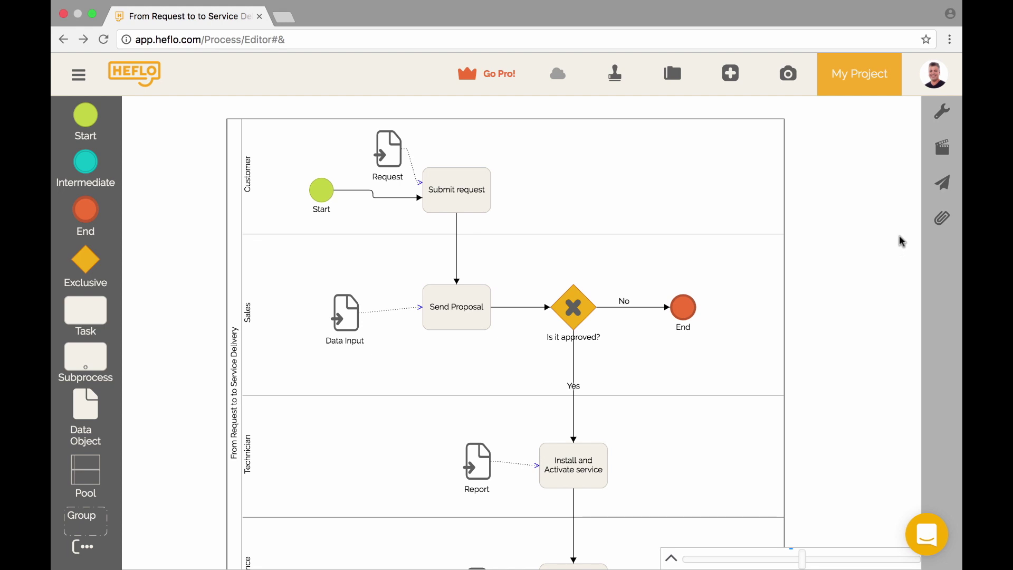
# Export the process documentation as PDF and open the downloaded six-page file.
pyautogui.click(947, 155)
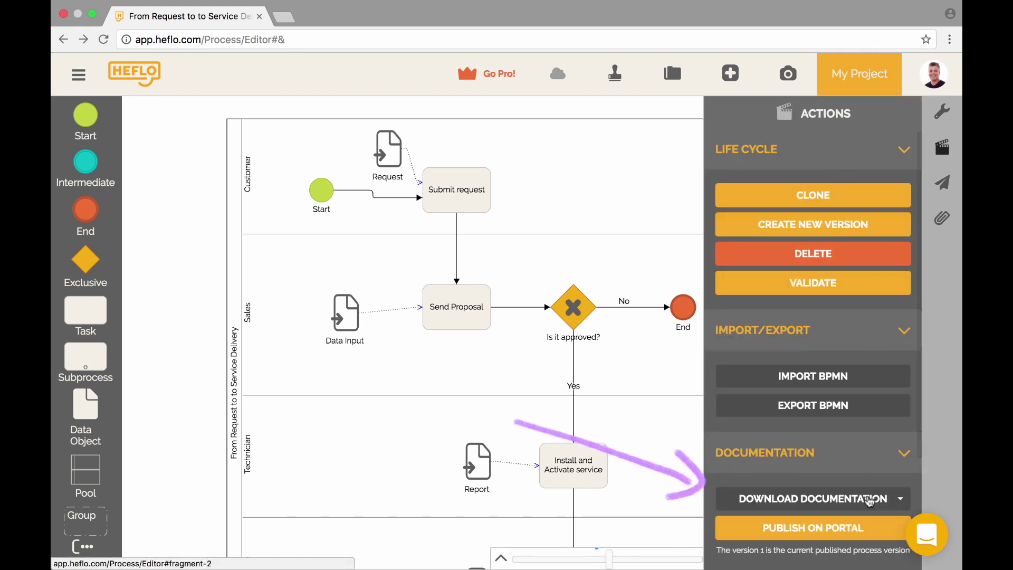
pyautogui.click(870, 500)
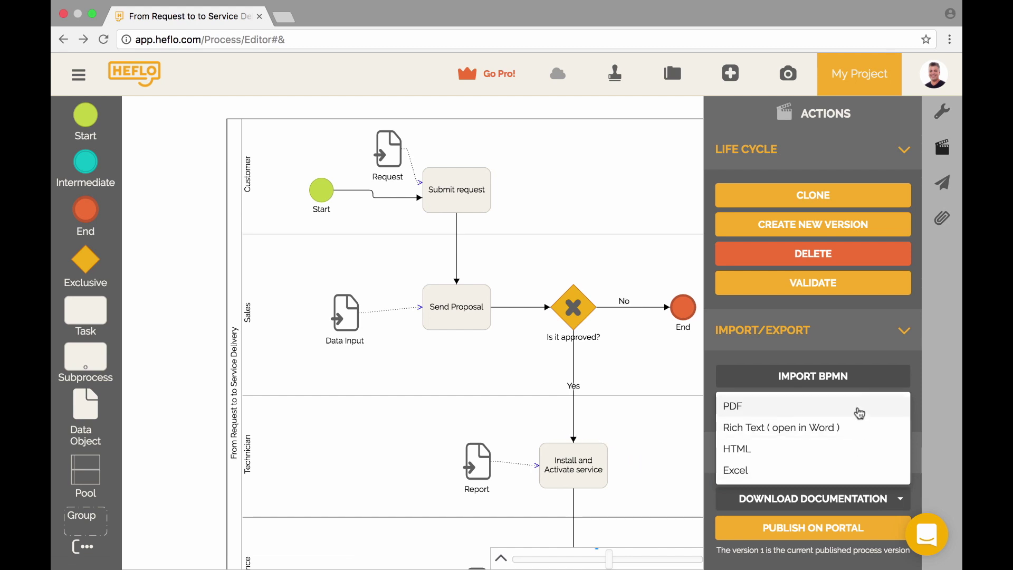
pyautogui.click(858, 409)
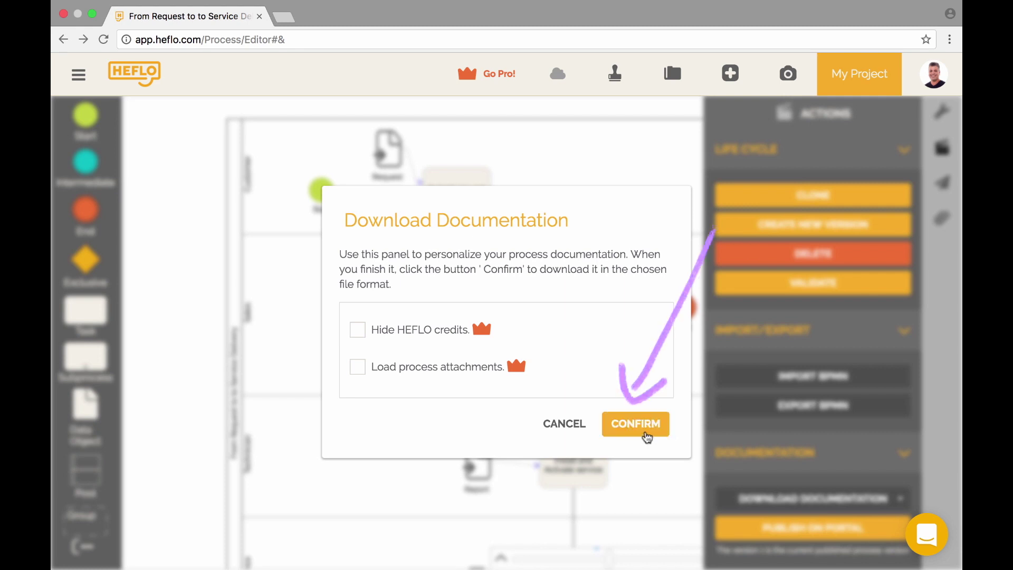
pyautogui.click(636, 425)
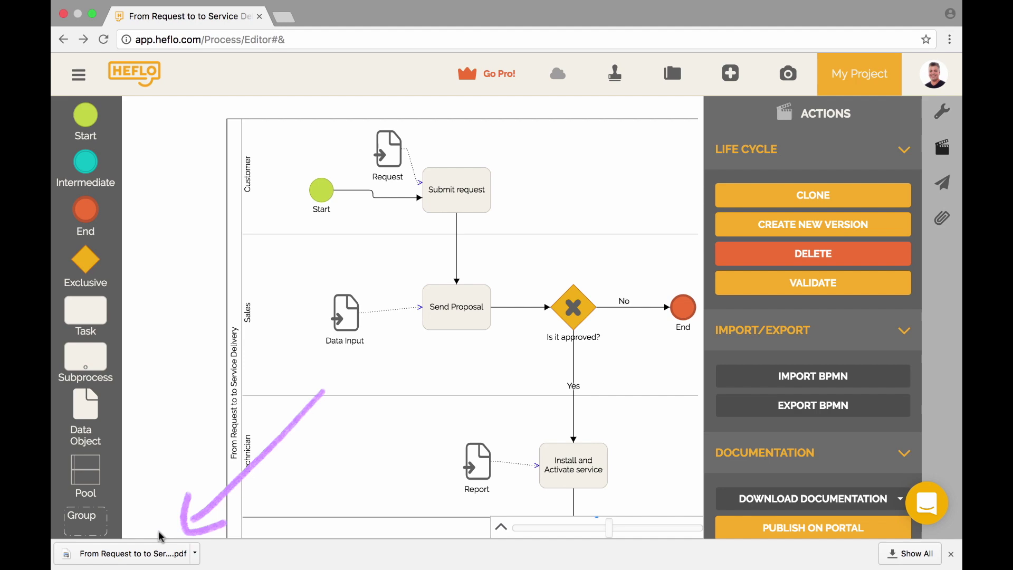
pyautogui.click(162, 553)
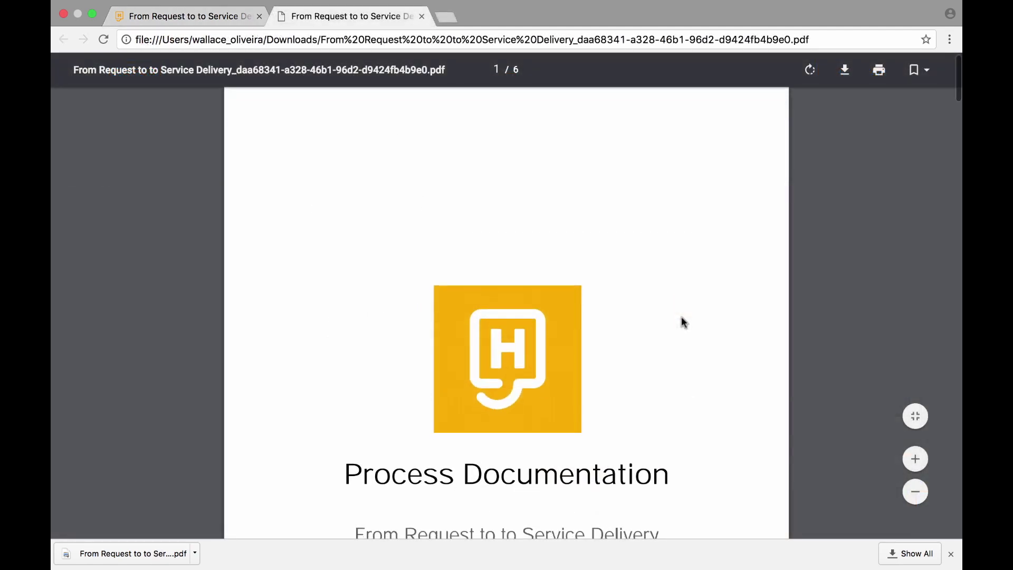
pyautogui.scroll(-3, 682, 322)
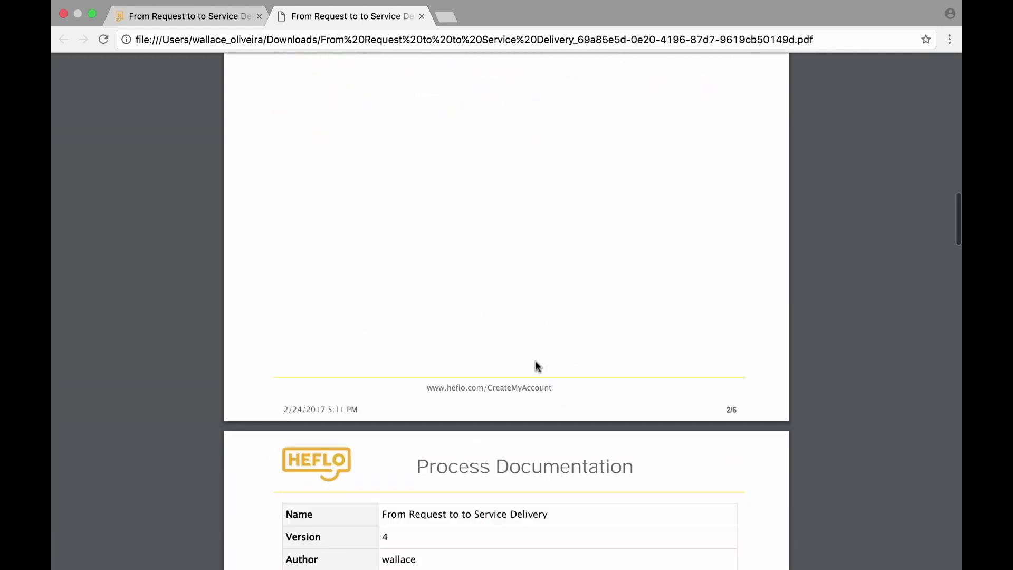
pyautogui.scroll(-2, 535, 361)
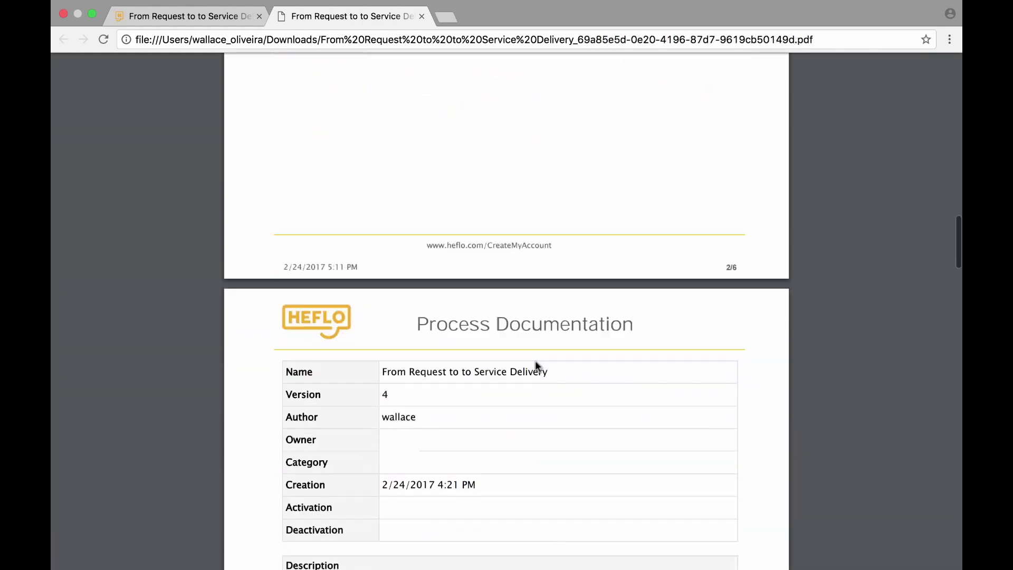
pyautogui.scroll(-4, 535, 361)
pyautogui.scroll(2, 535, 361)
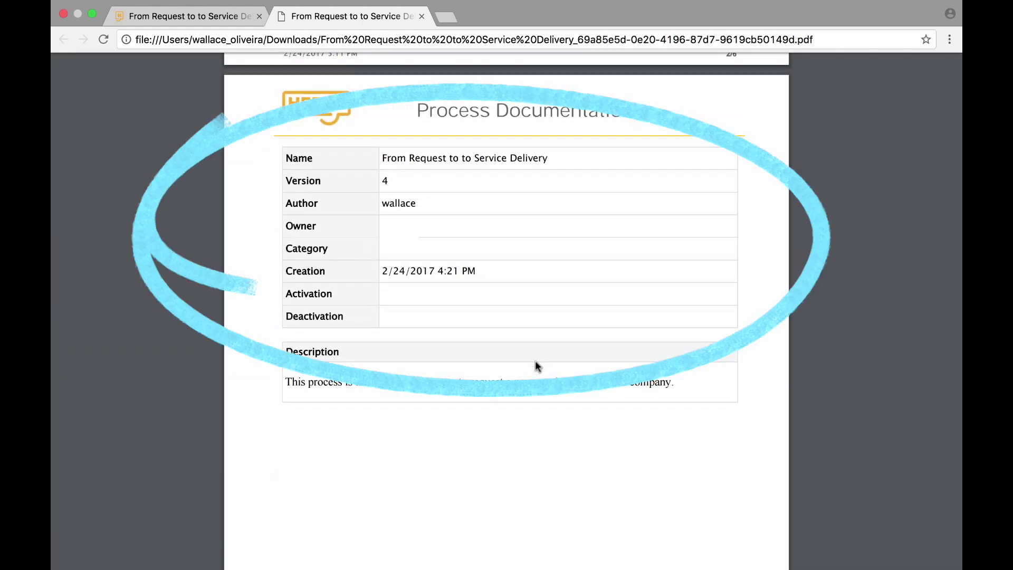
pyautogui.scroll(-1, 535, 365)
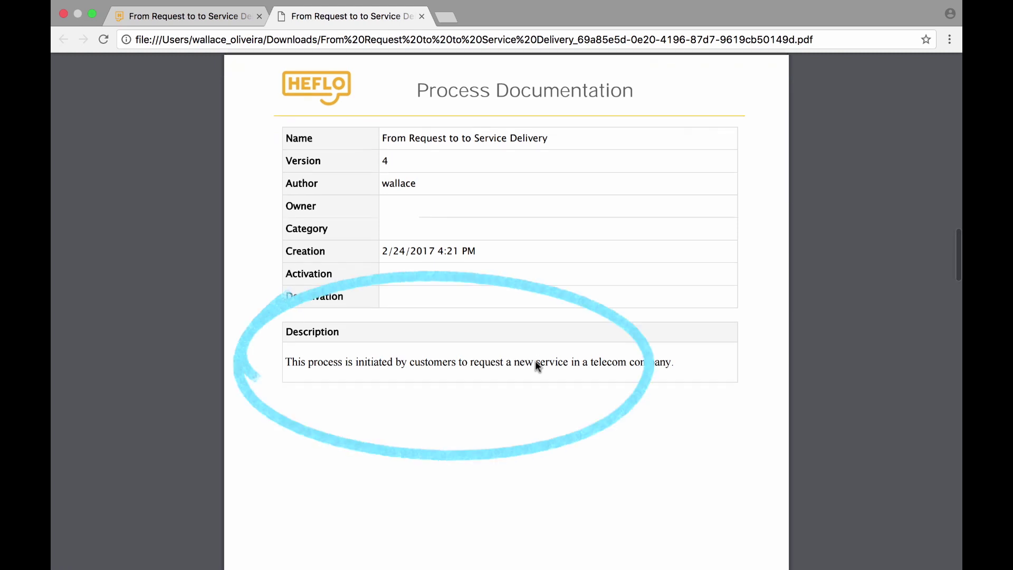
pyautogui.scroll(-5, 536, 365)
pyautogui.scroll(-3, 535, 366)
pyautogui.scroll(-5, 535, 366)
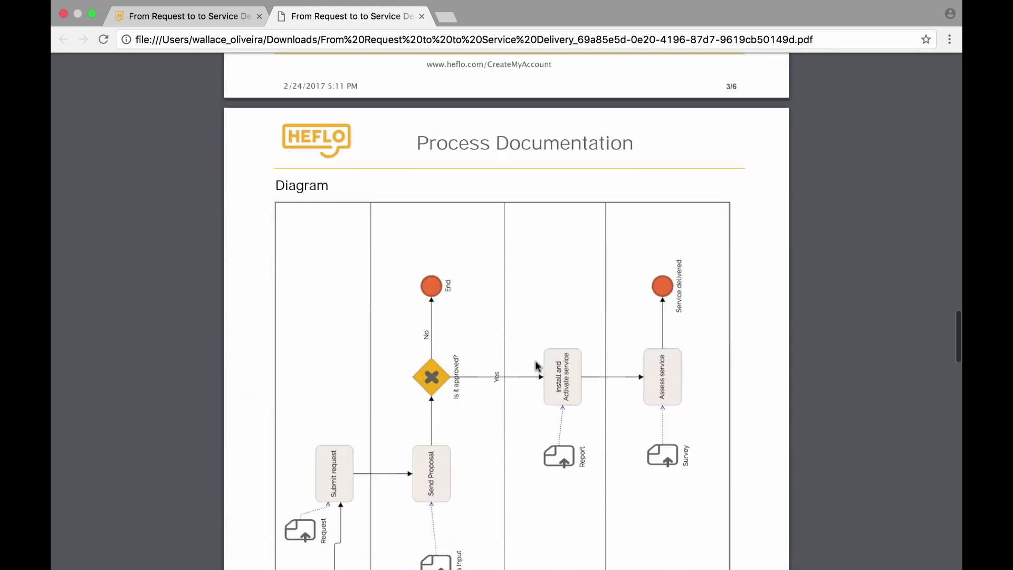
pyautogui.scroll(-1, 534, 365)
pyautogui.scroll(-1, 535, 366)
pyautogui.scroll(-1, 535, 365)
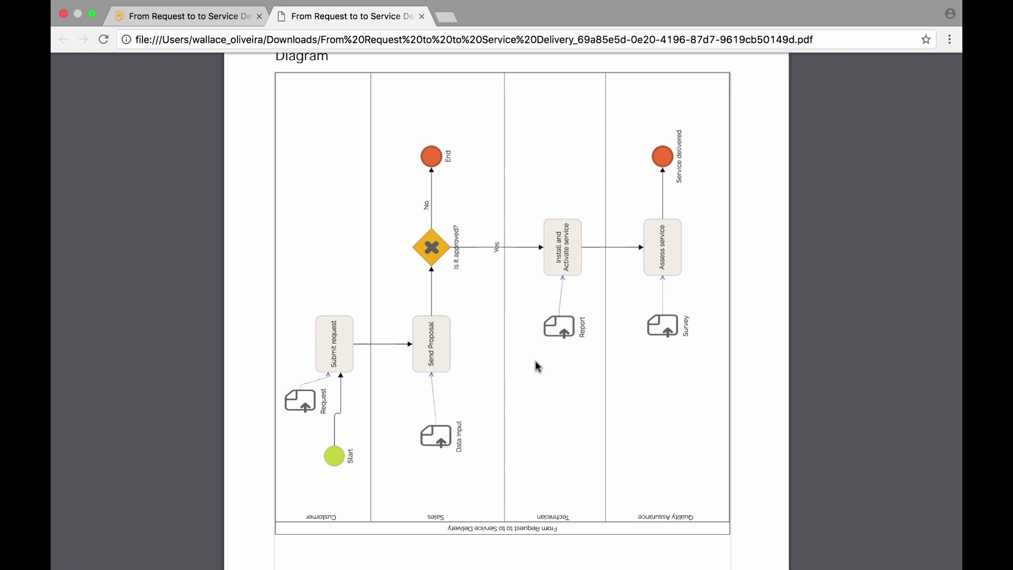
pyautogui.scroll(-1, 535, 360)
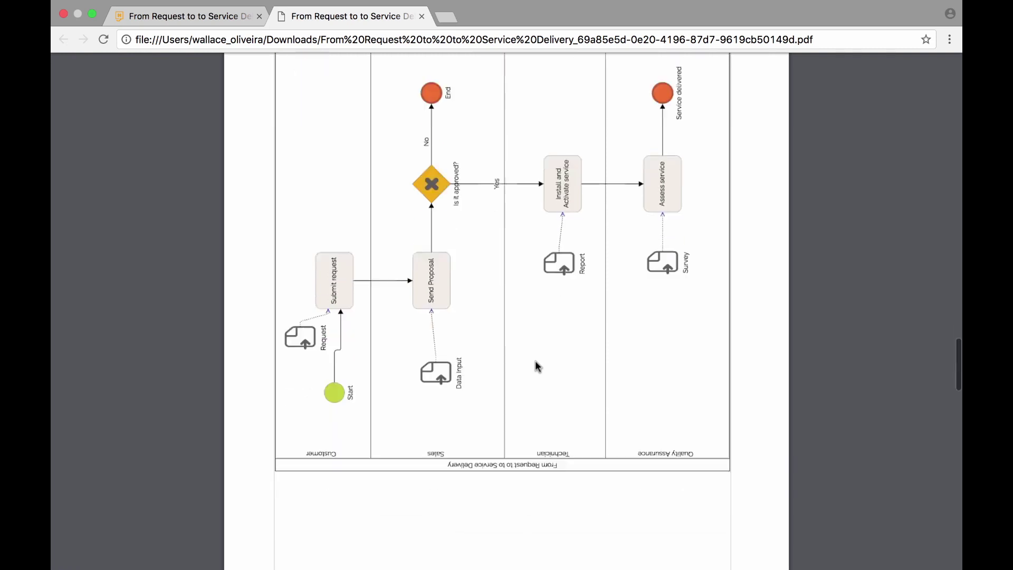
pyautogui.scroll(-3, 536, 360)
pyautogui.scroll(-2, 535, 360)
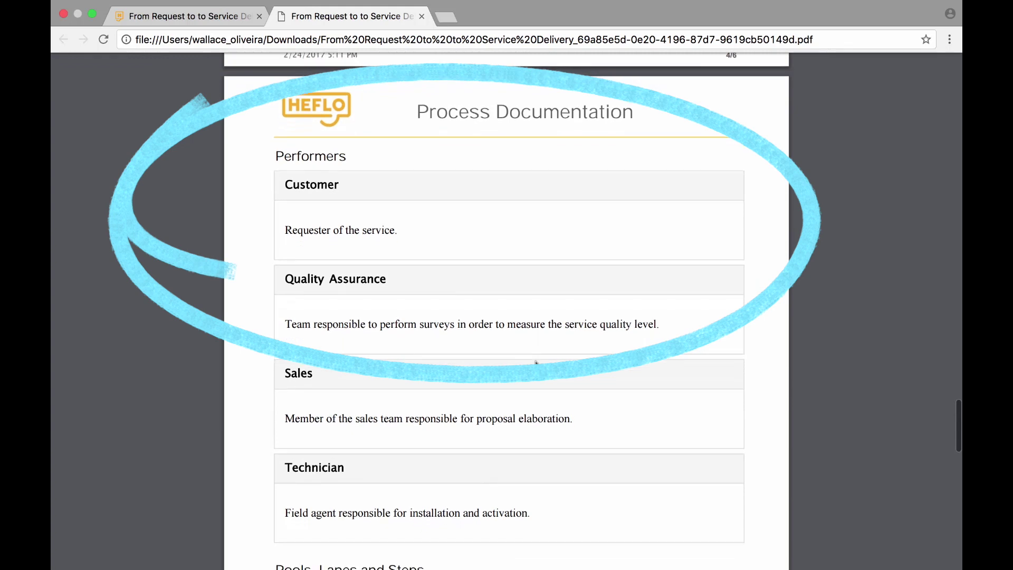
pyautogui.scroll(-1, 535, 362)
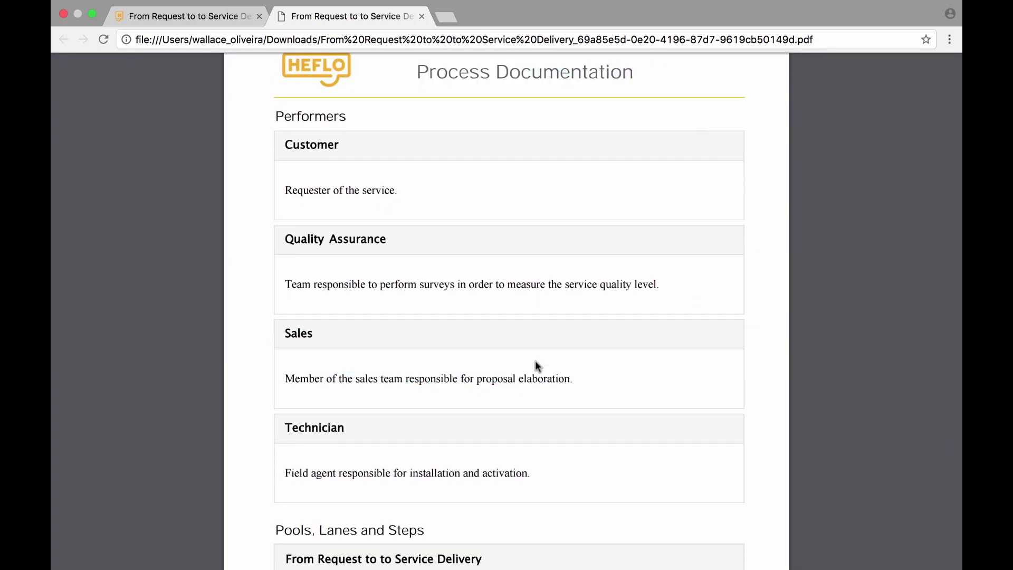
pyautogui.scroll(-3, 534, 362)
pyautogui.scroll(-2, 535, 363)
pyautogui.scroll(-1, 535, 363)
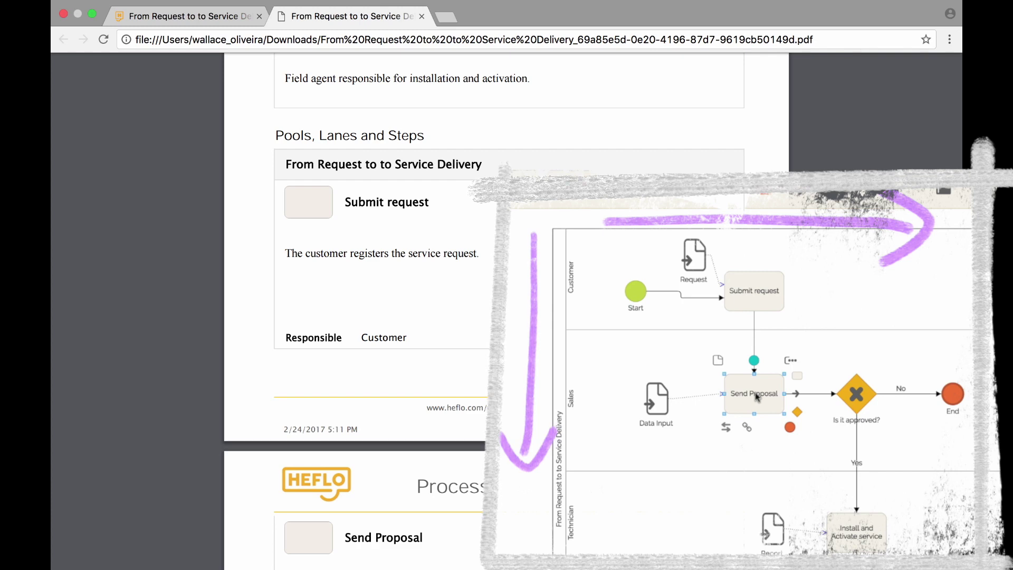
pyautogui.scroll(-3, 535, 361)
pyautogui.scroll(-1, 536, 360)
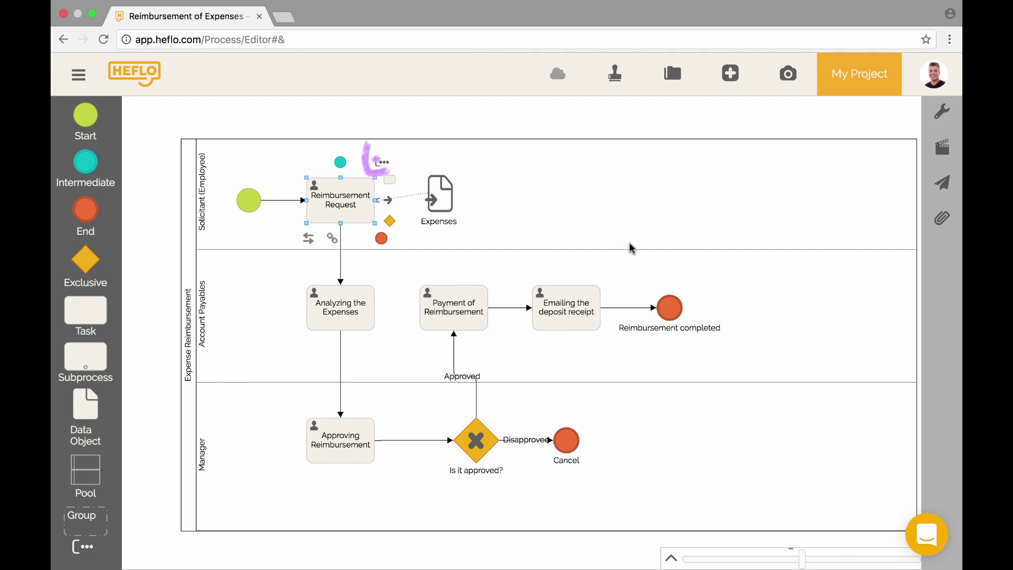
# Upload Expenses.numbers from the file browser into Reimbursement Request's attachments.
pyautogui.click(941, 217)
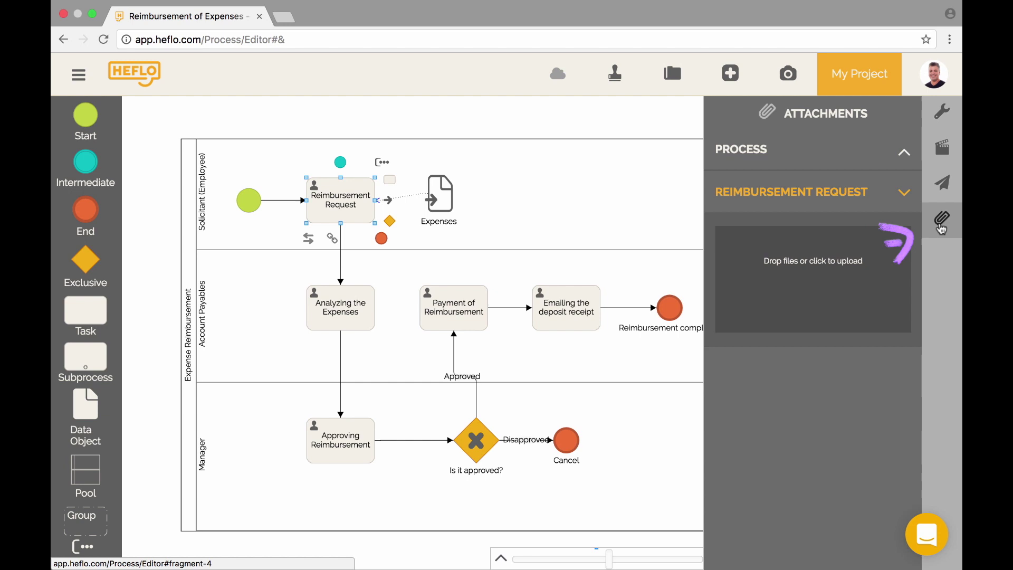
pyautogui.click(839, 276)
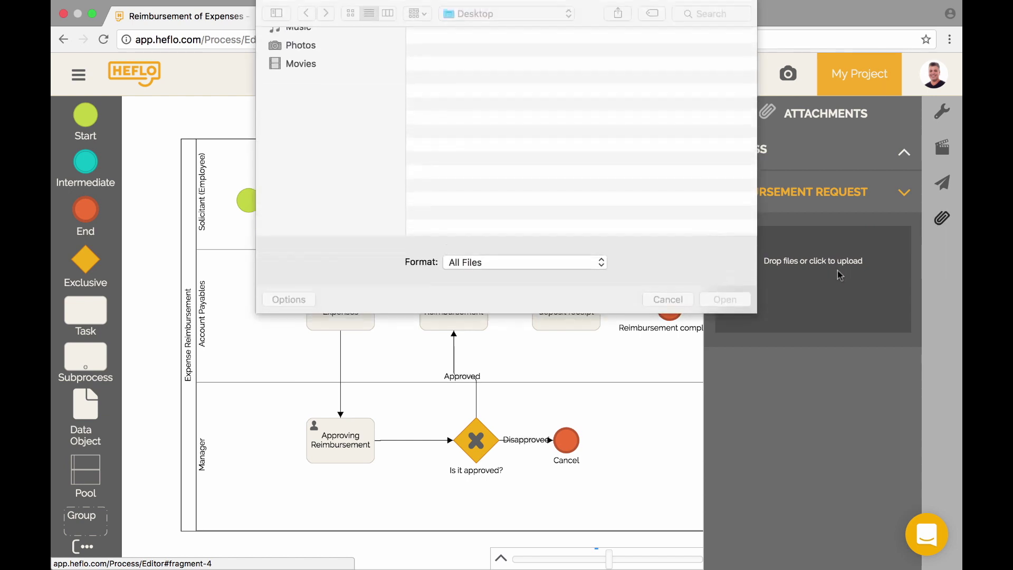
pyautogui.doubleClick(459, 51)
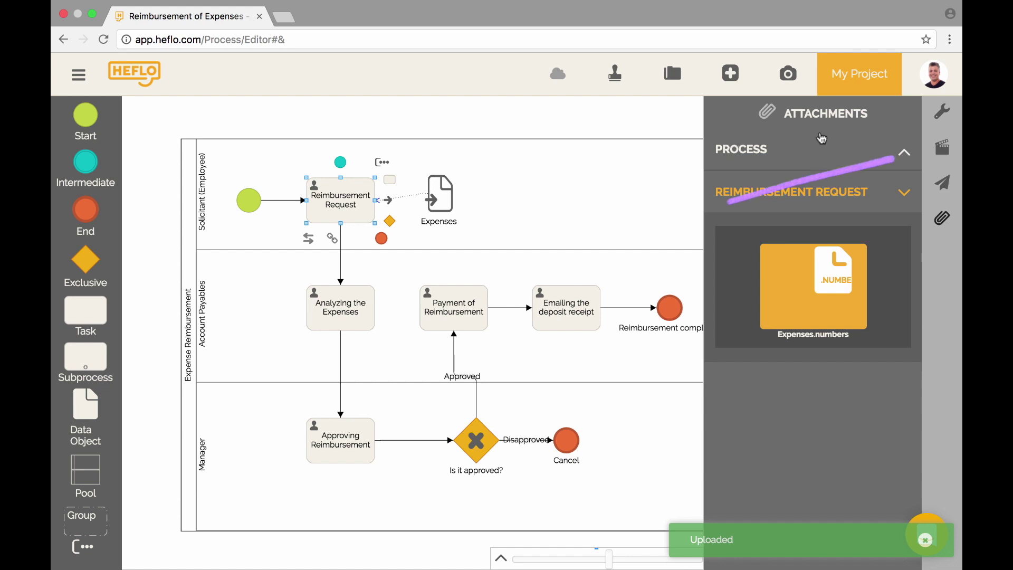
# Export Reimbursement of Expenses documentation as PDF with attachments listed, and open it.
pyautogui.click(941, 148)
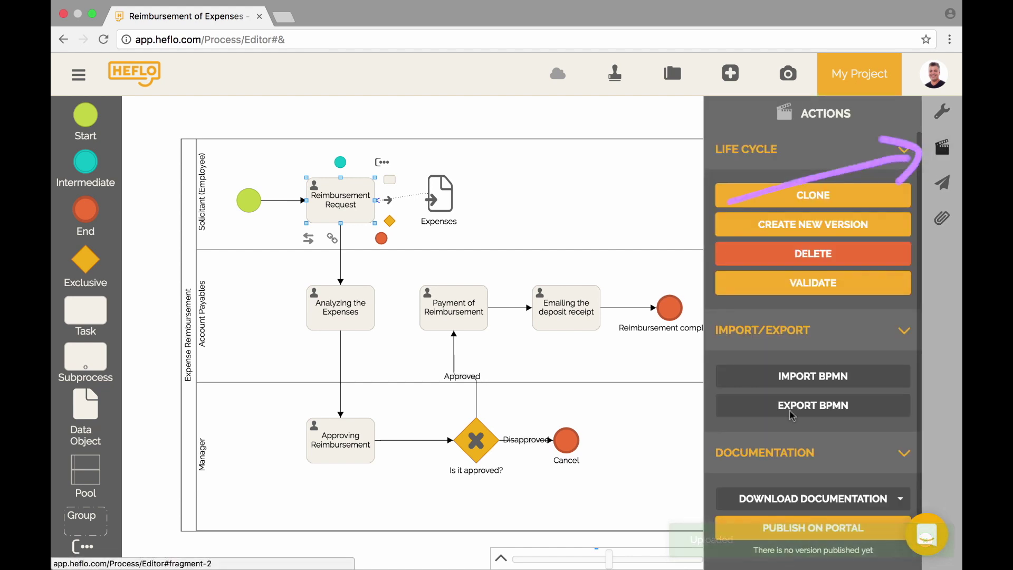
pyautogui.click(783, 497)
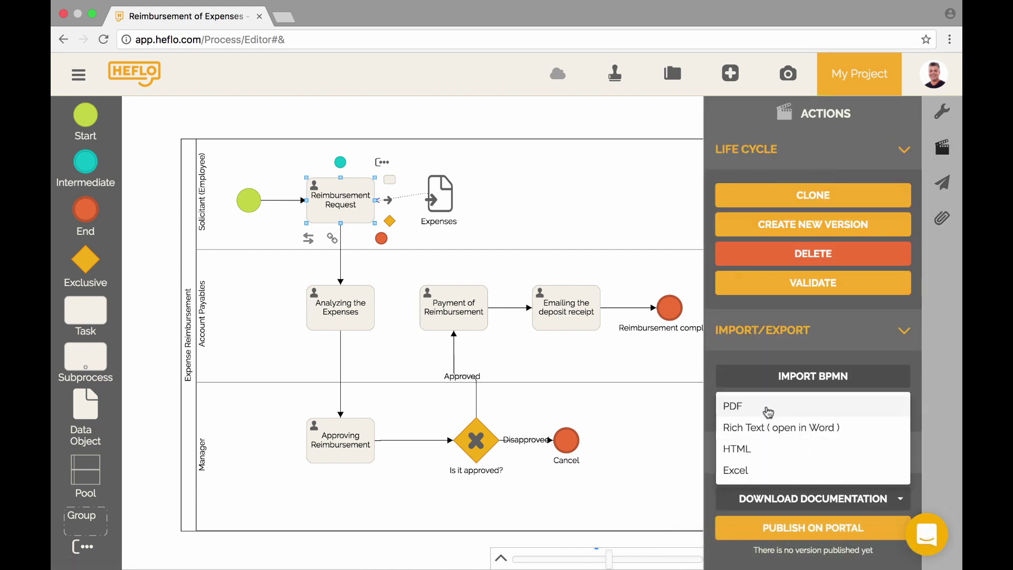
pyautogui.click(767, 410)
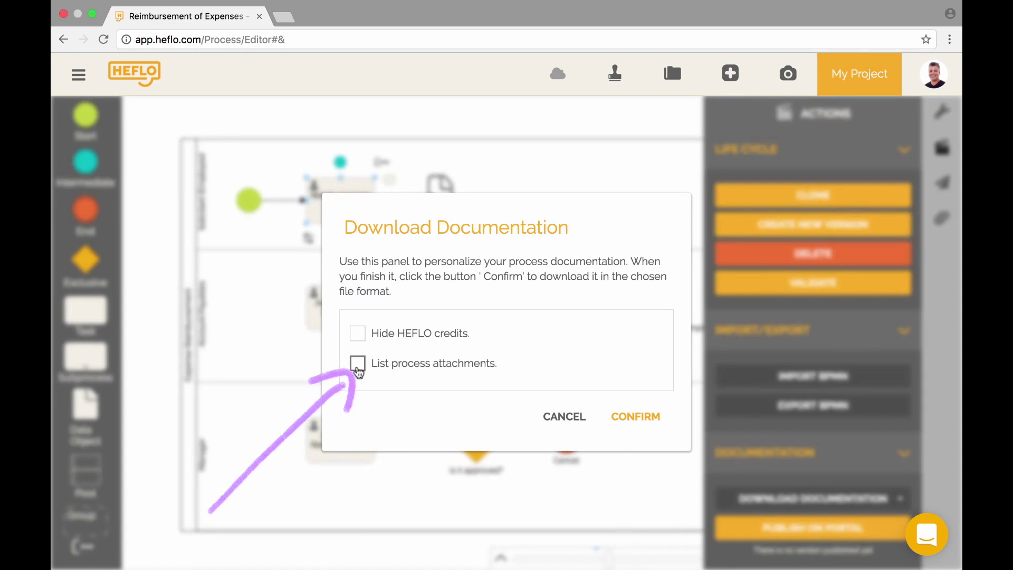
pyautogui.click(357, 364)
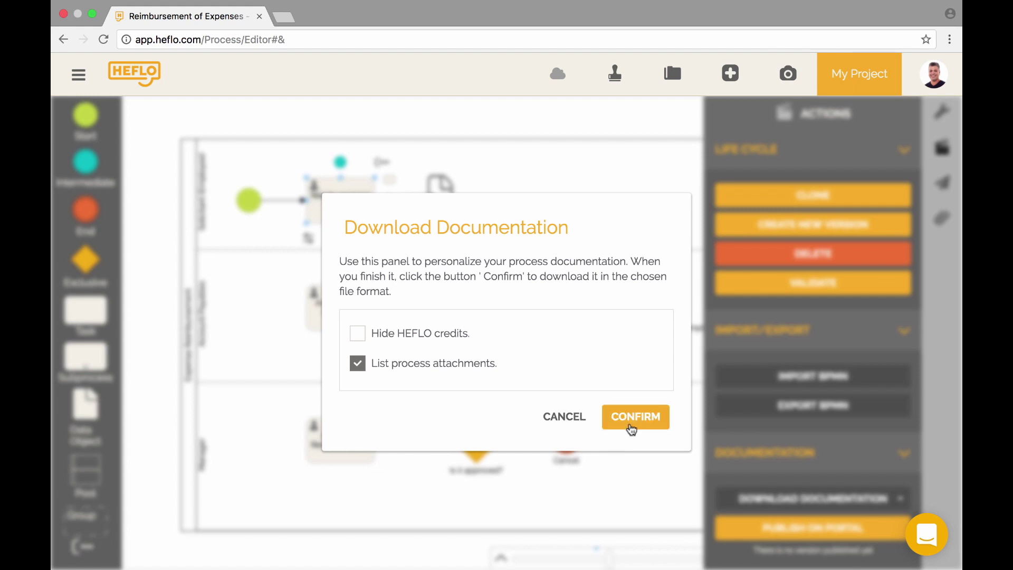
pyautogui.click(634, 420)
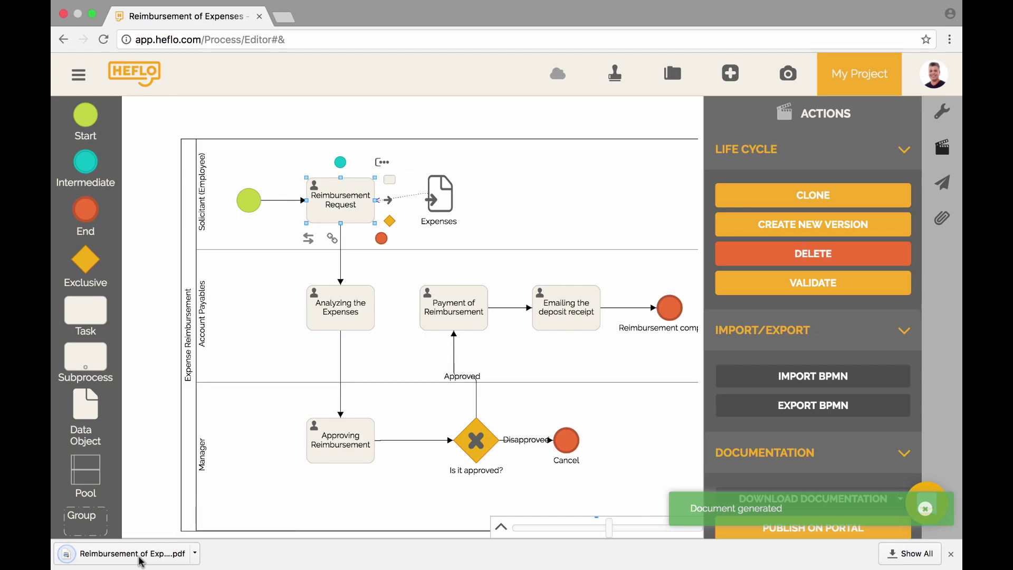
pyautogui.click(139, 553)
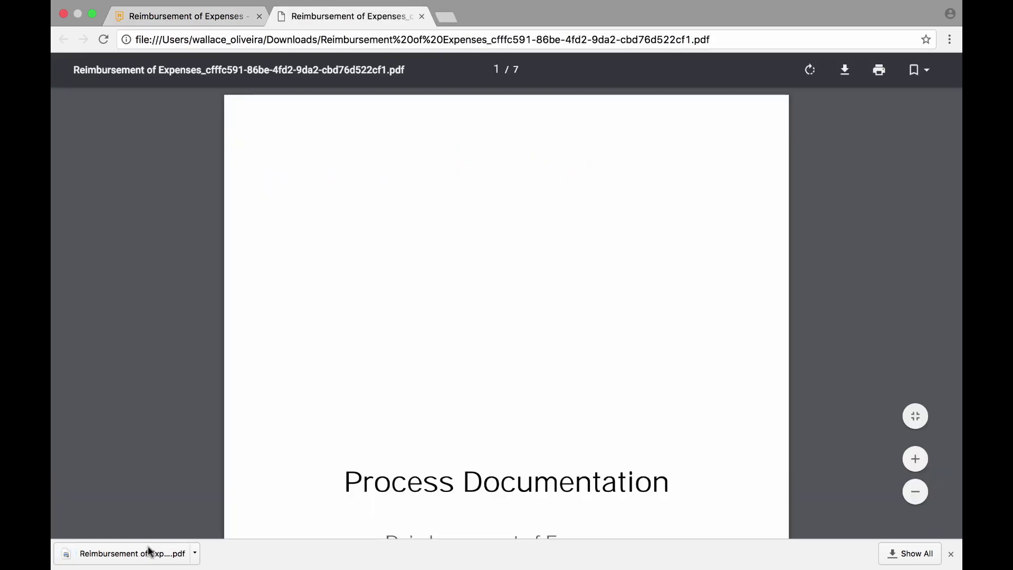
pyautogui.scroll(-3, 503, 470)
pyautogui.scroll(-7, 502, 470)
pyautogui.scroll(-10, 502, 466)
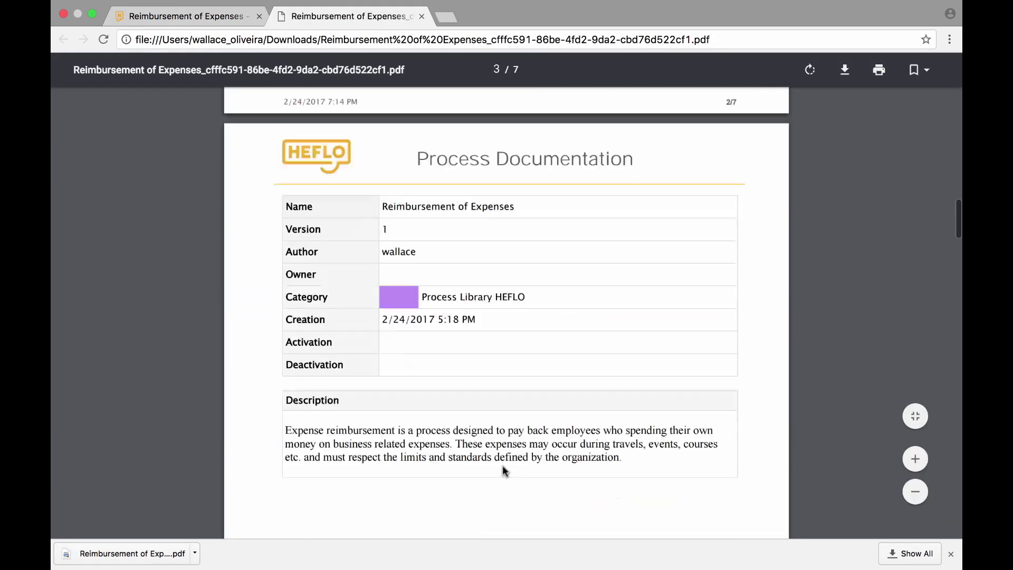
pyautogui.scroll(-5, 503, 465)
pyautogui.scroll(-5, 502, 466)
pyautogui.scroll(-5, 503, 467)
pyautogui.scroll(-4, 503, 471)
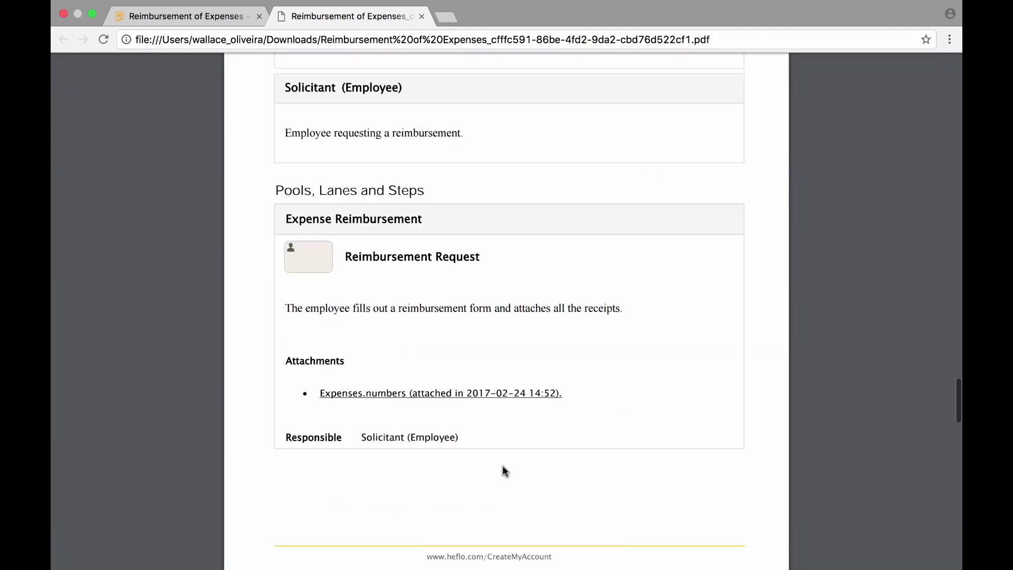
pyautogui.scroll(-5, 502, 472)
pyautogui.scroll(2, 524, 300)
pyautogui.scroll(1, 546, 243)
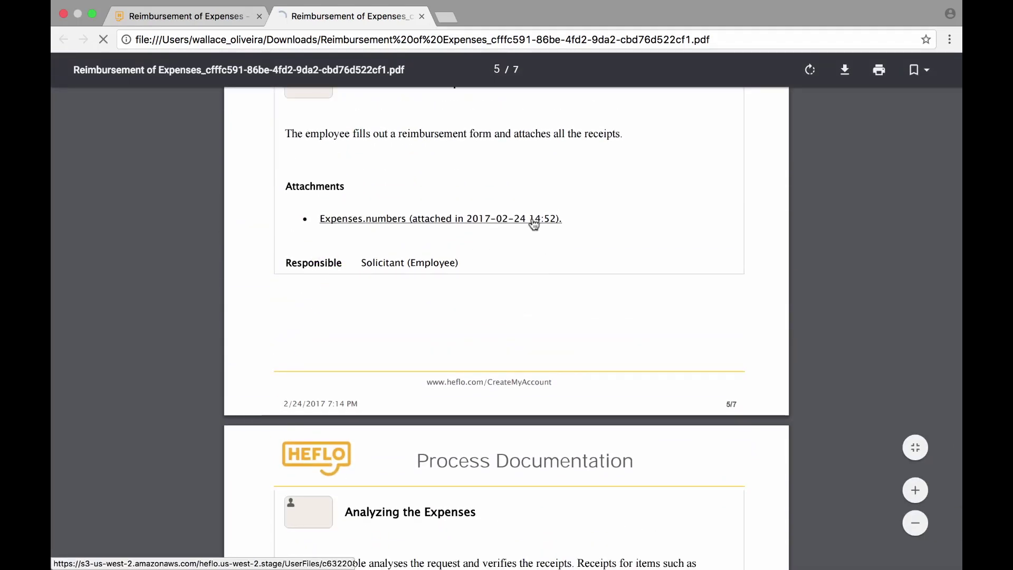
# Download Expenses.numbers from the Attachments link under Reimbursement Request.
pyautogui.click(534, 223)
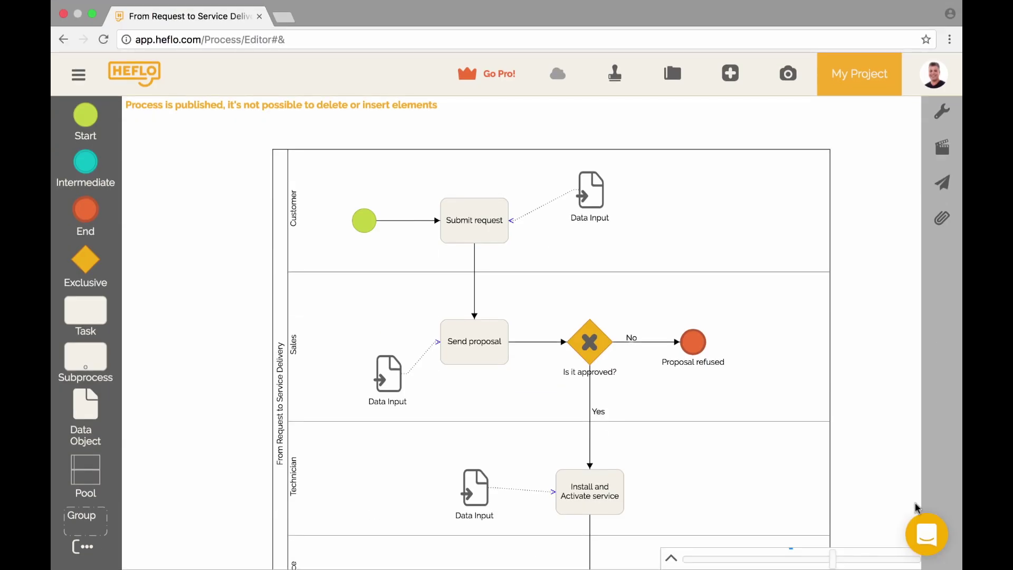
# Open the HEFLO support chat and start a new conversation with the team.
pyautogui.click(925, 534)
pyautogui.click(845, 480)
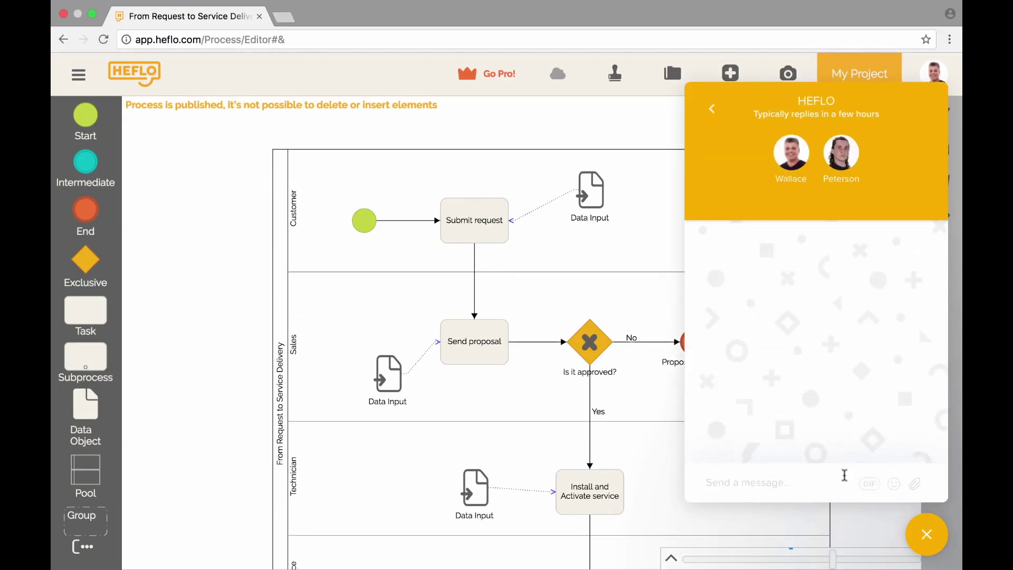
pyautogui.write('Is it possible')
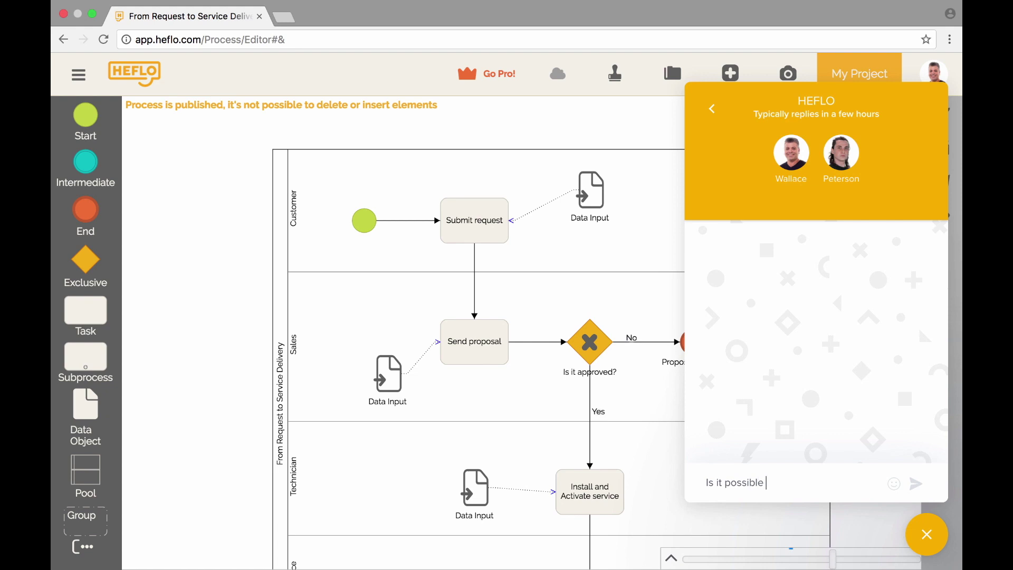
pyautogui.write('tomate my process')
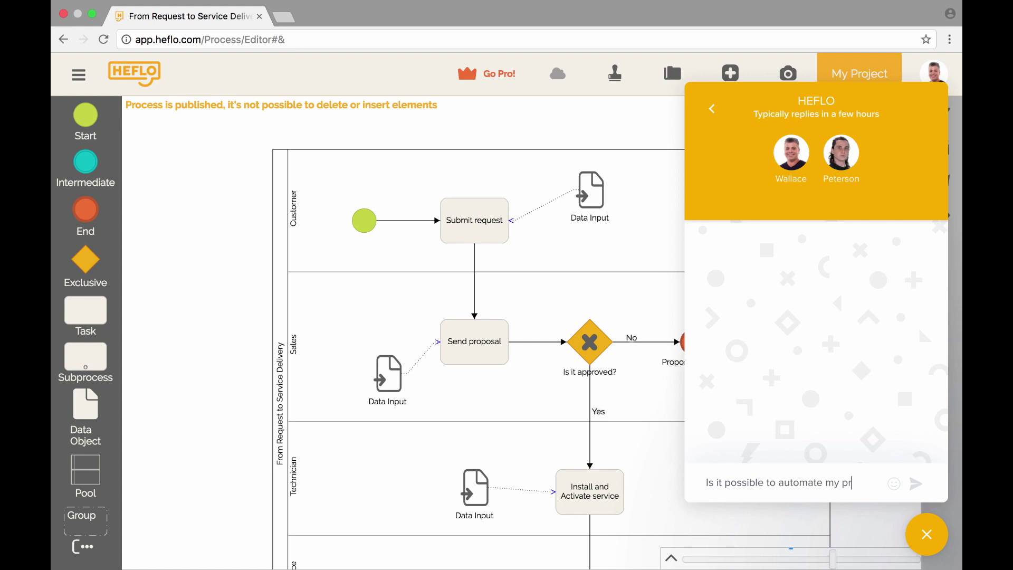